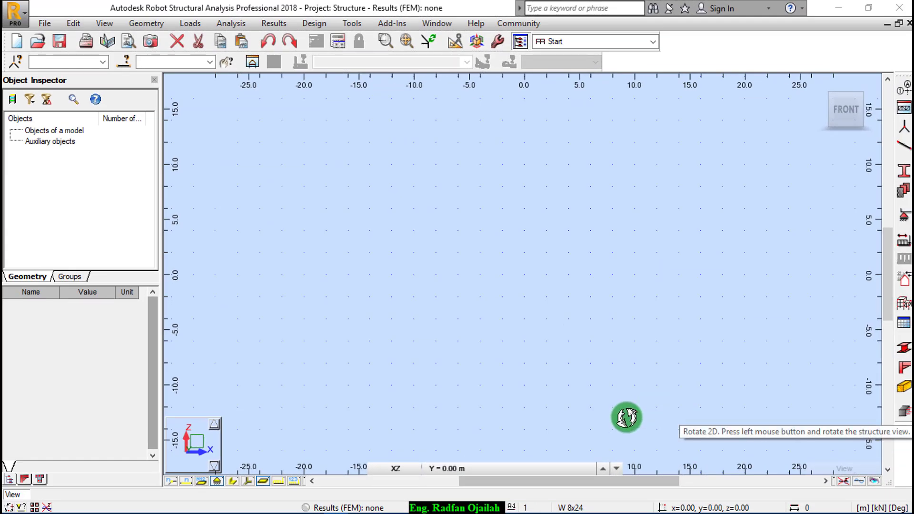
Step: Change all default units of the job to metric and accept the job preferences
left_click(356, 29)
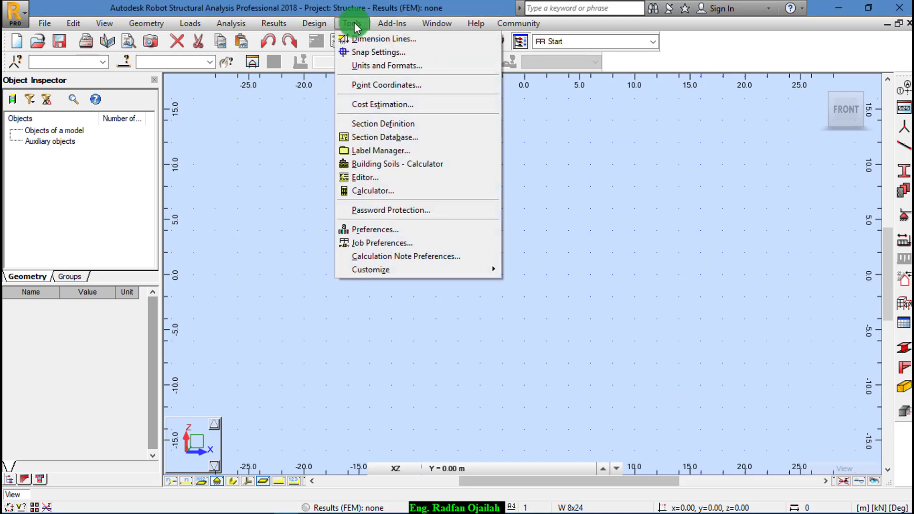
left_click(370, 66)
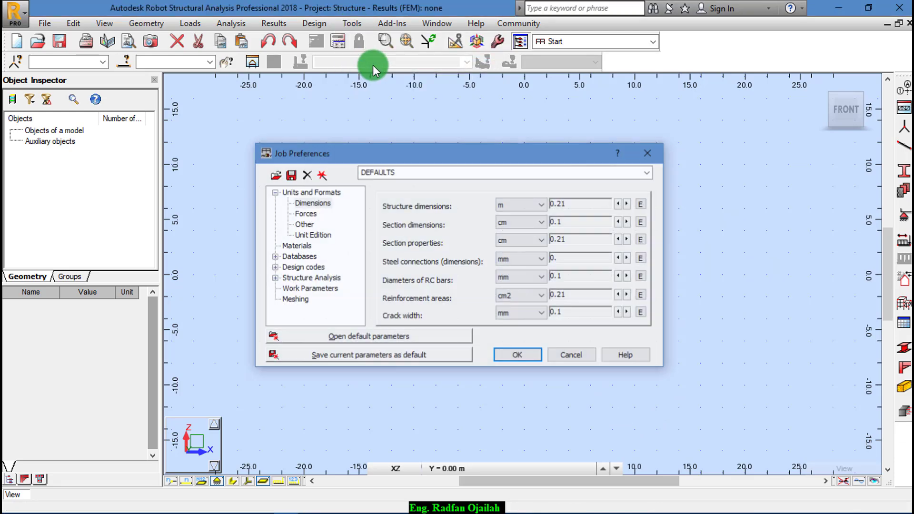
left_click(293, 192)
left_click(482, 279)
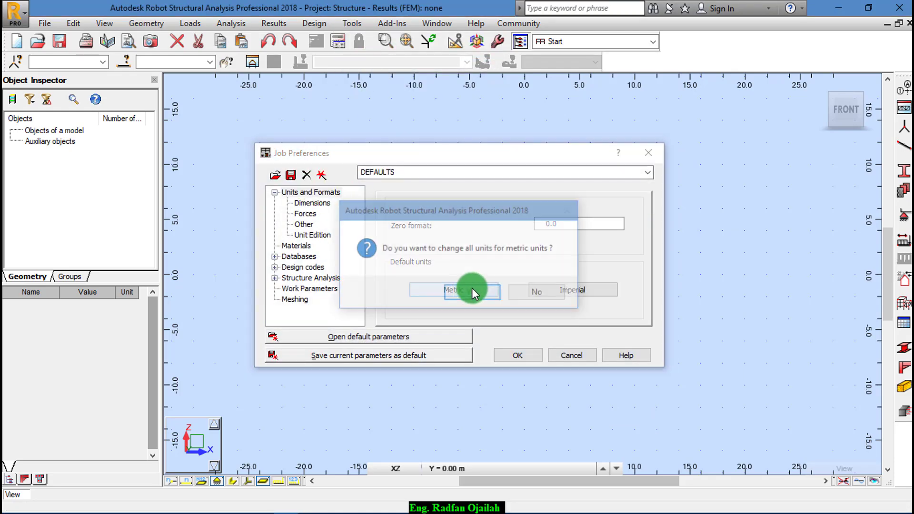
left_click(459, 288)
left_click(521, 353)
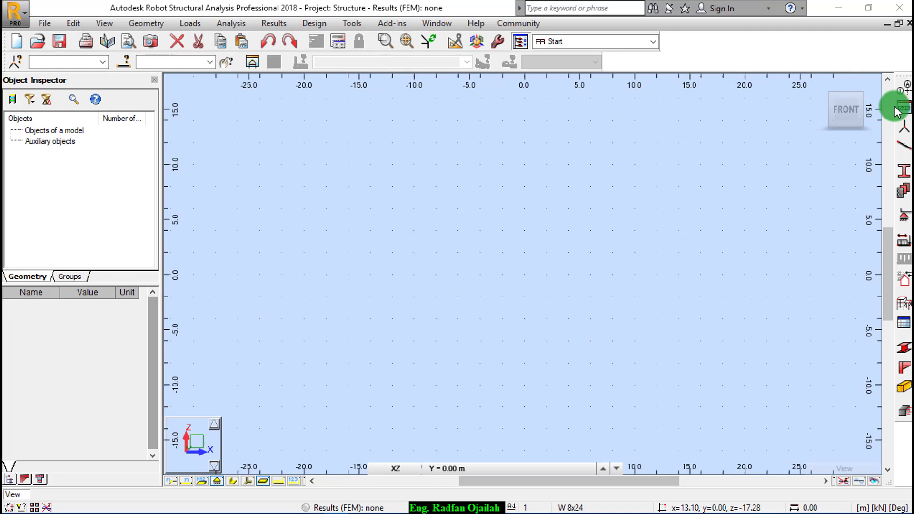
Step: Create Cartesian structural axes at X = 0 and X = 12 m, with a Z axis at 0
left_click(903, 94)
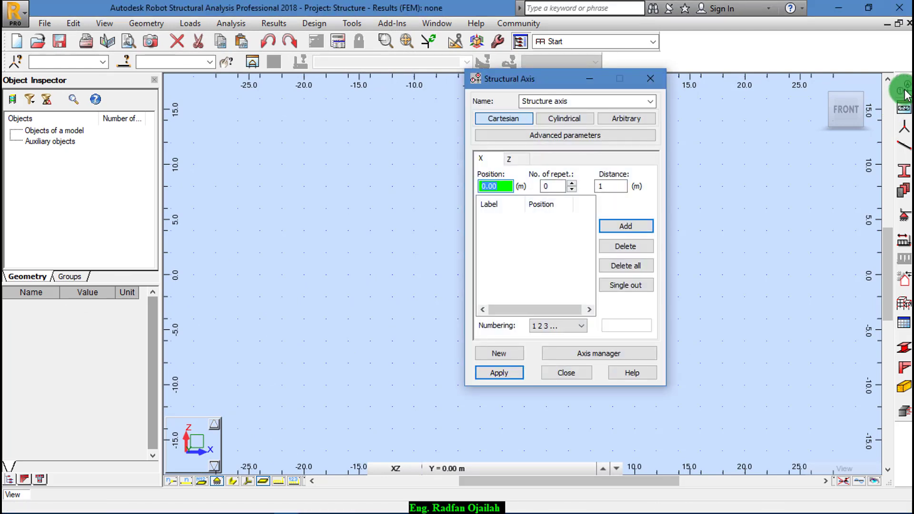
left_click(611, 224)
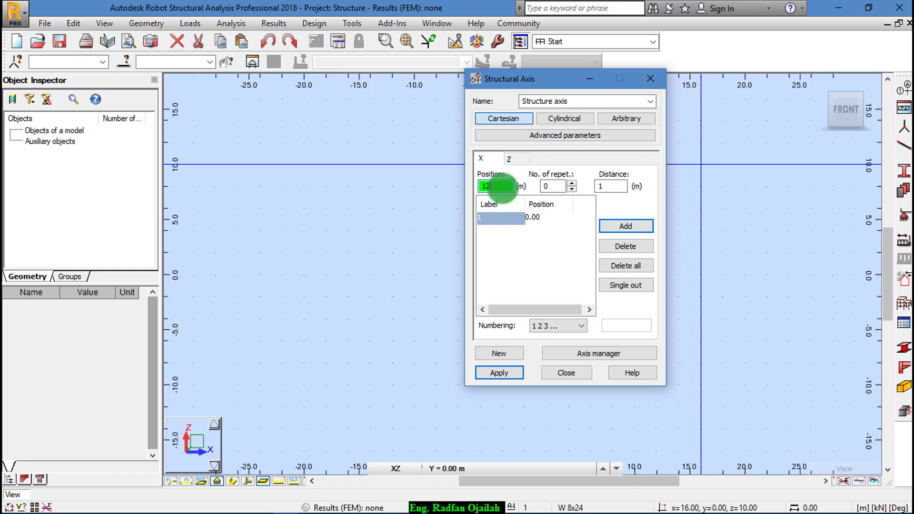
left_click(618, 227)
left_click(510, 158)
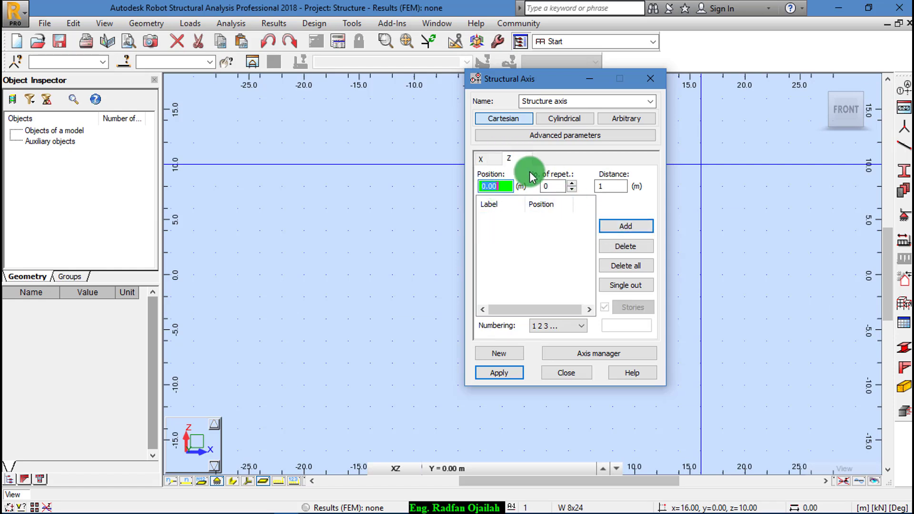
left_click(611, 225)
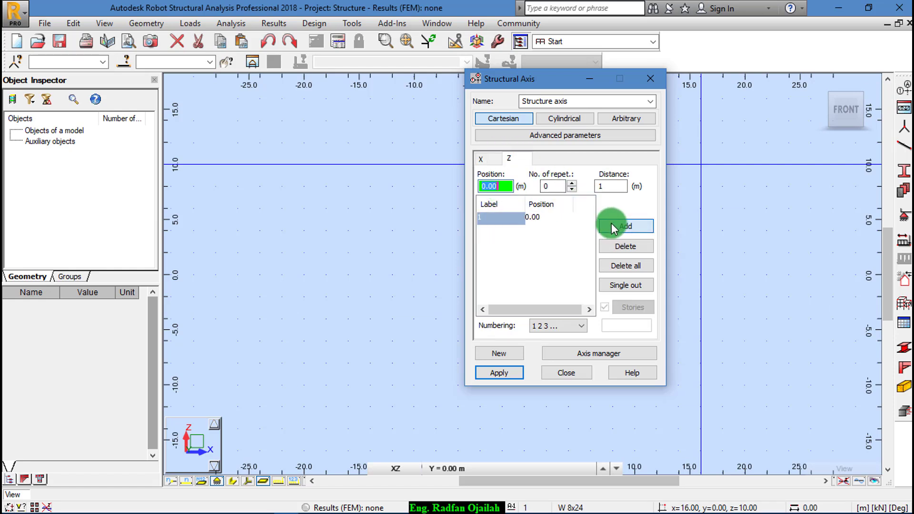
left_click(510, 369)
left_click(557, 372)
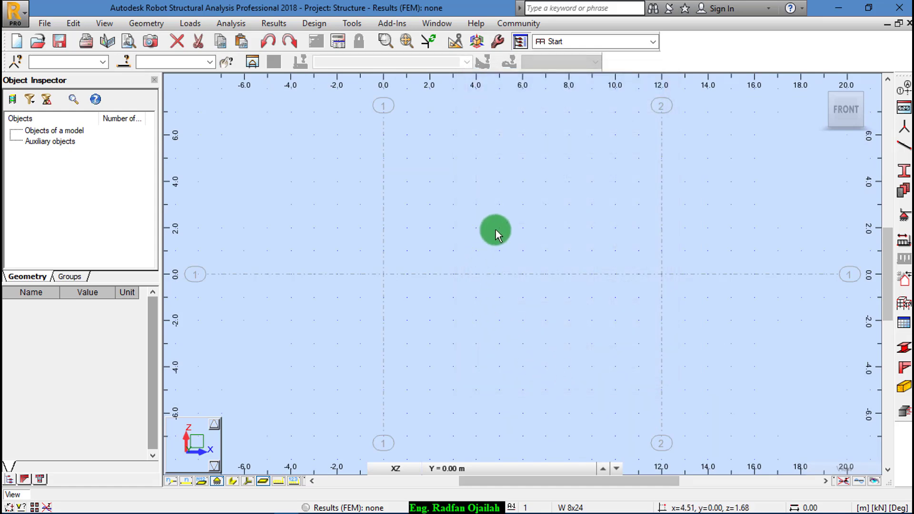
Step: Draw a simple bar with section W 8x24 along the Z = 0 axis from (0, 0) to (12, 0)
left_click(904, 148)
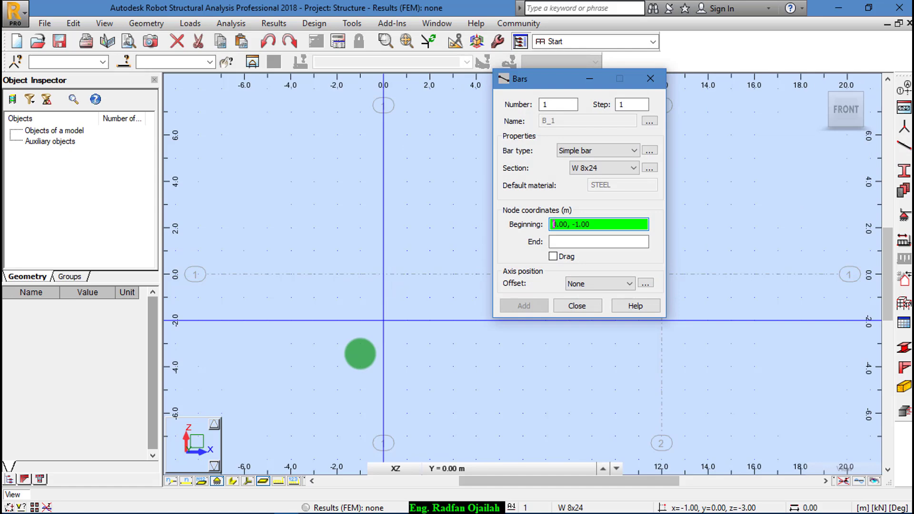
scroll(424, 391, "down", 3)
scroll(418, 264, "up", 3)
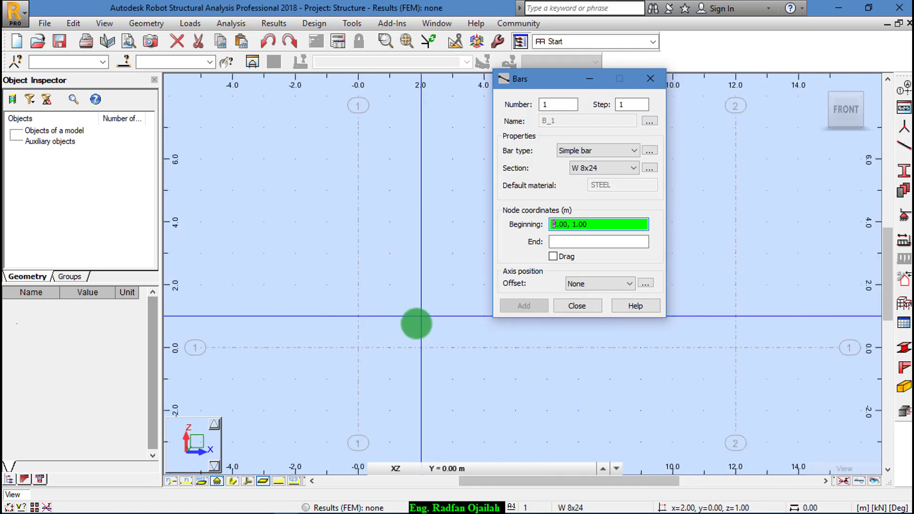
left_click(358, 348)
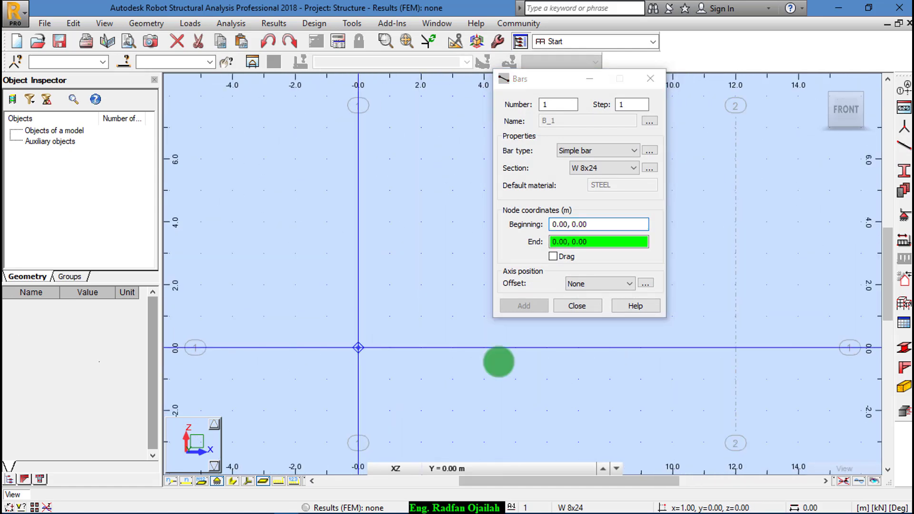
left_click(732, 348)
left_click(574, 306)
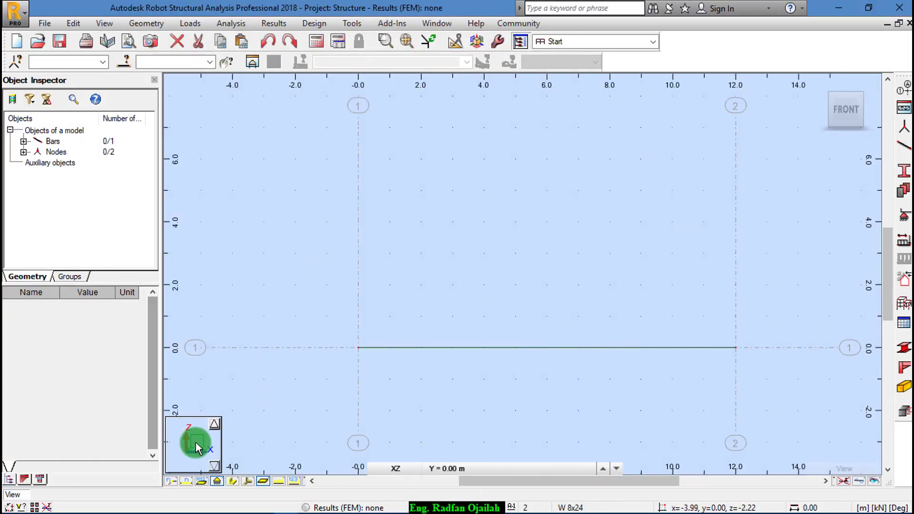
Step: Check the beam in Example 2.9 of the PDF, then assign a Fixed support to the bar's node at (0, 0)
left_click(87, 506)
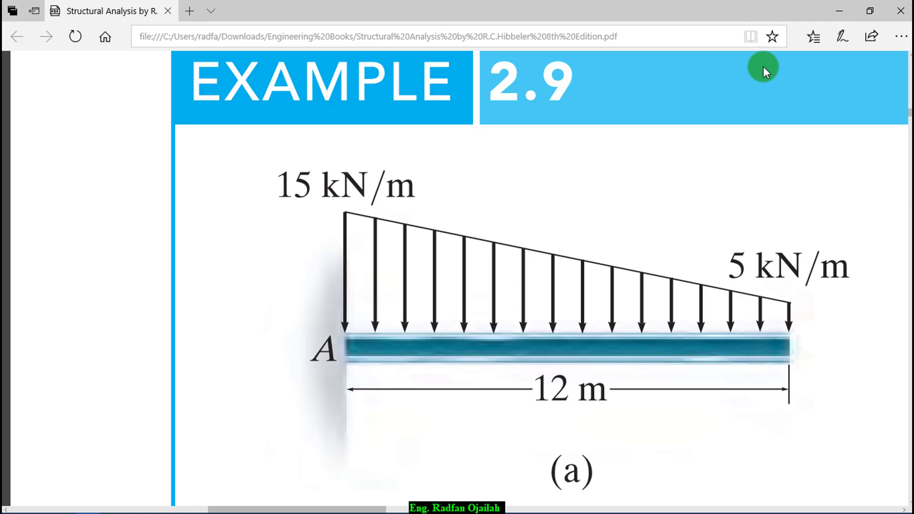
left_click(840, 19)
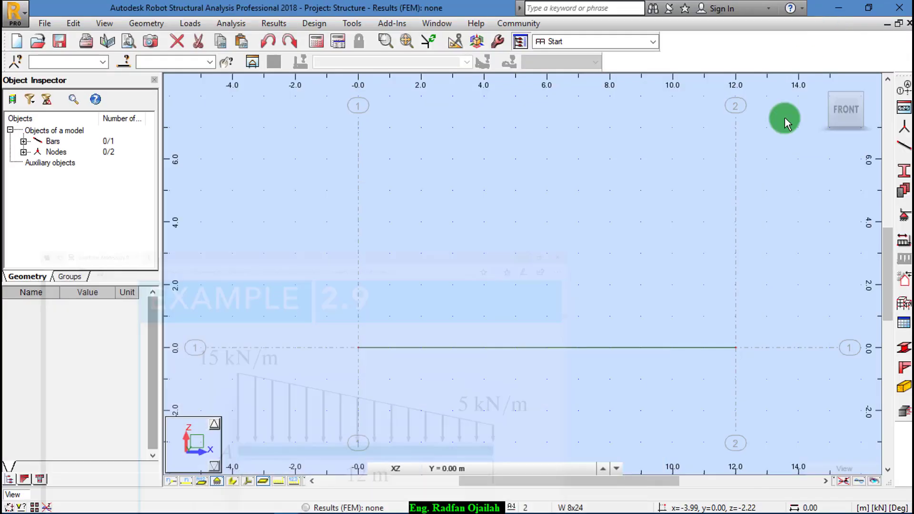
left_click(899, 220)
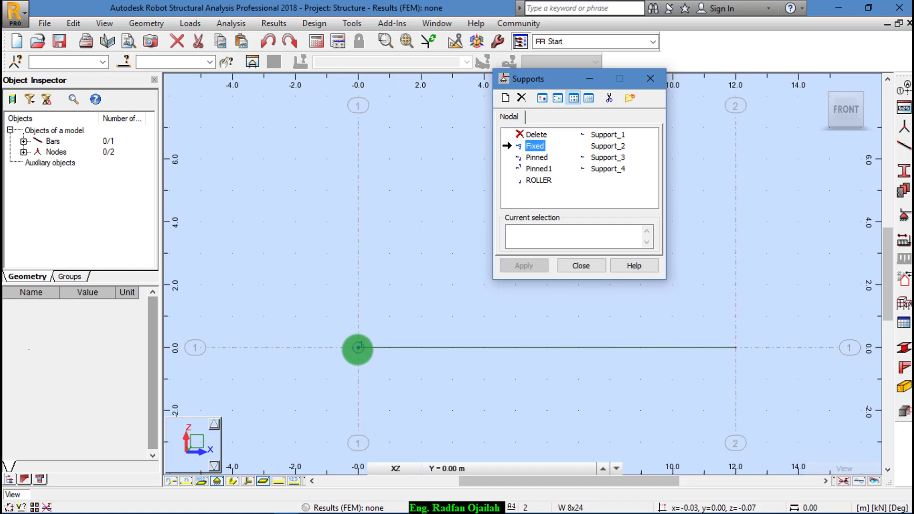
left_click(358, 348)
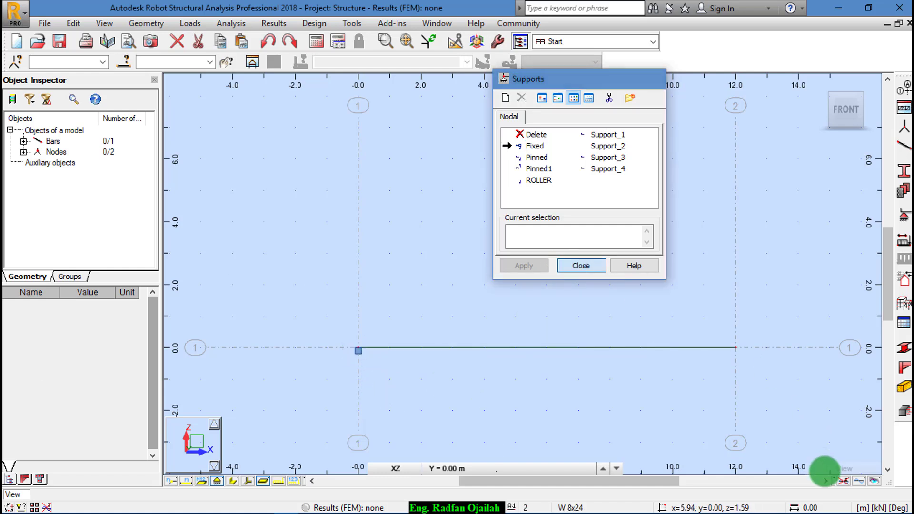
key("Escape")
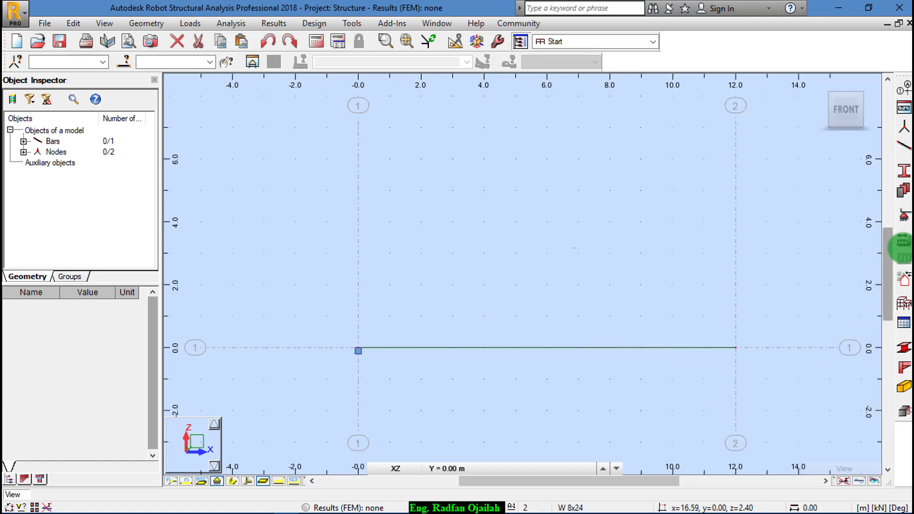
Step: Define two load cases of dead nature, DL1 and DL2
left_click(901, 244)
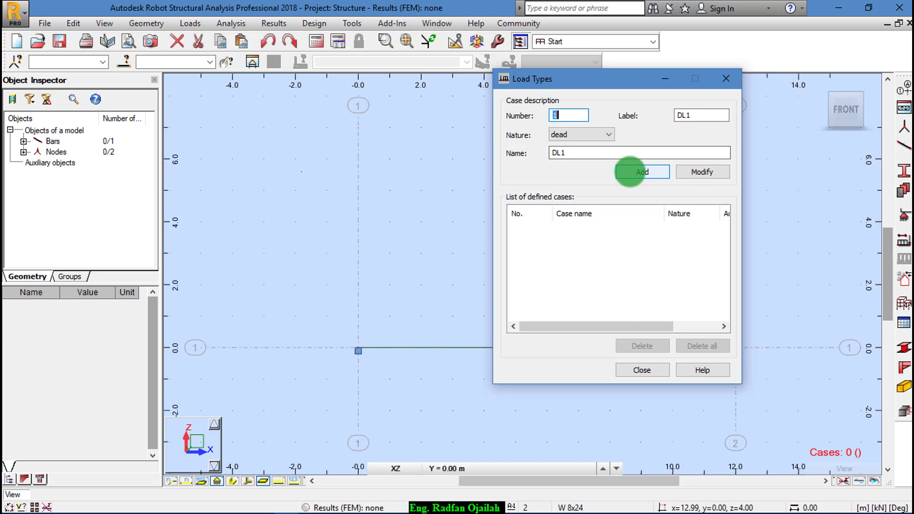
left_click(630, 171)
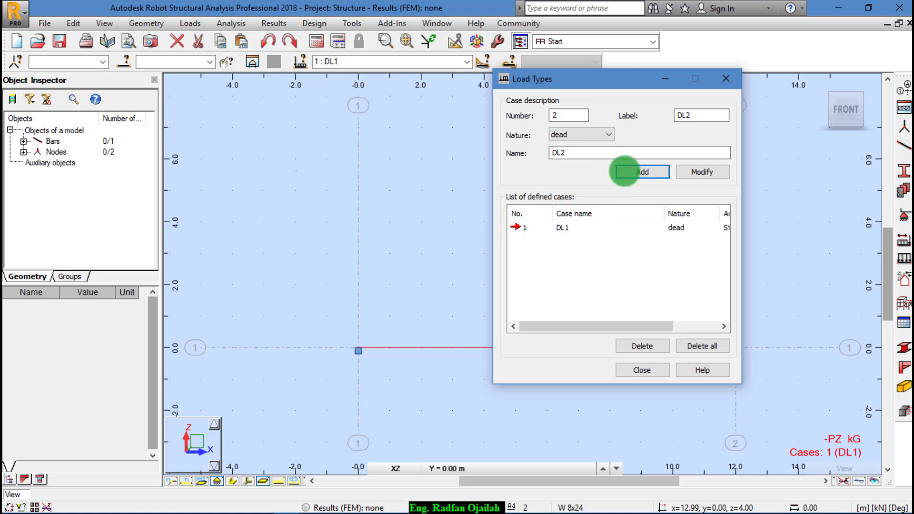
left_click(631, 170)
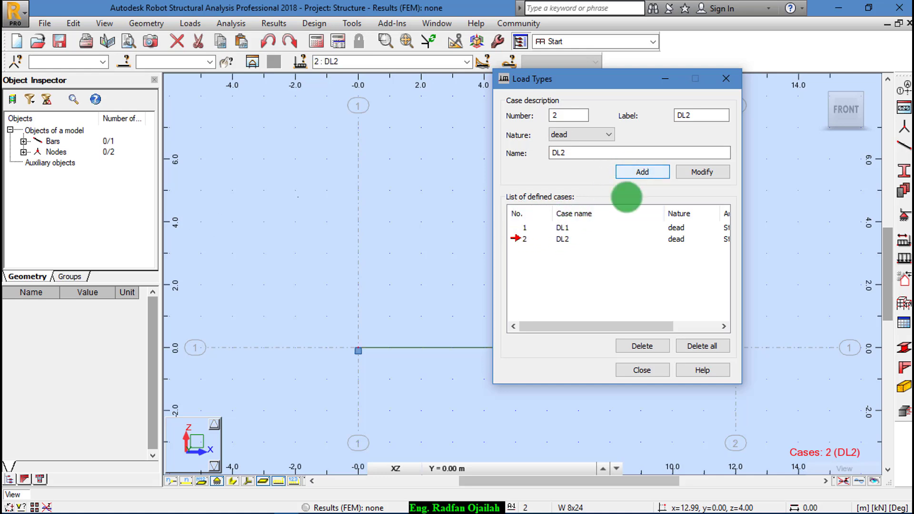
left_click(641, 368)
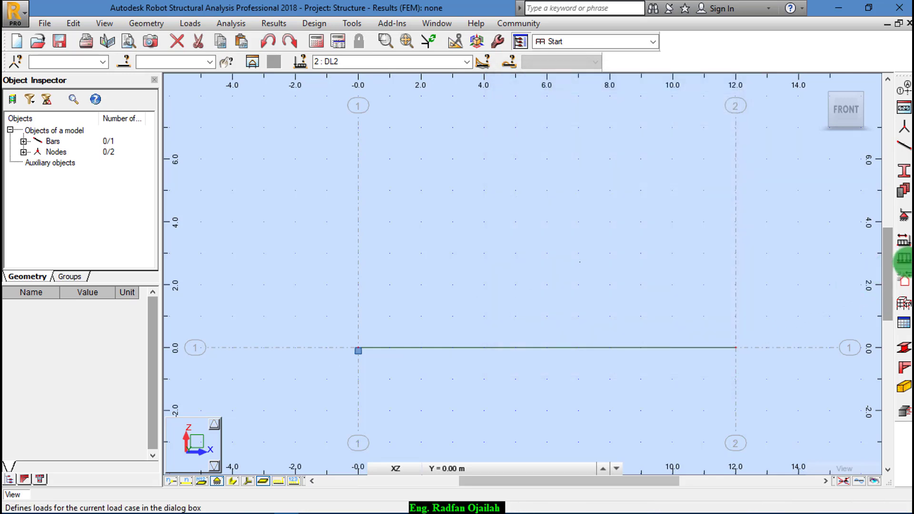
Step: Apply a global Z trapezoidal load to the bar in case DL2, with p1 = -15, p2 = -5 kN/m and relative positions x1 = 0, x2 = 1
left_click(903, 257)
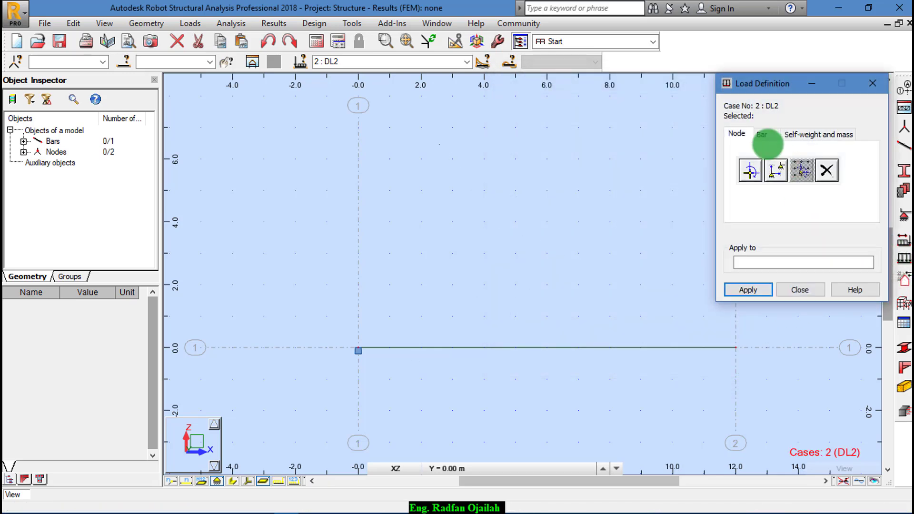
left_click(761, 133)
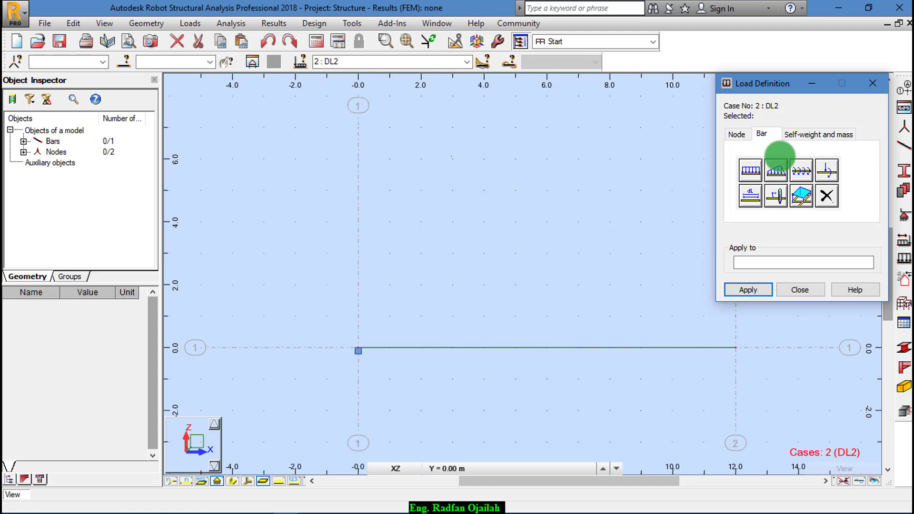
left_click(776, 170)
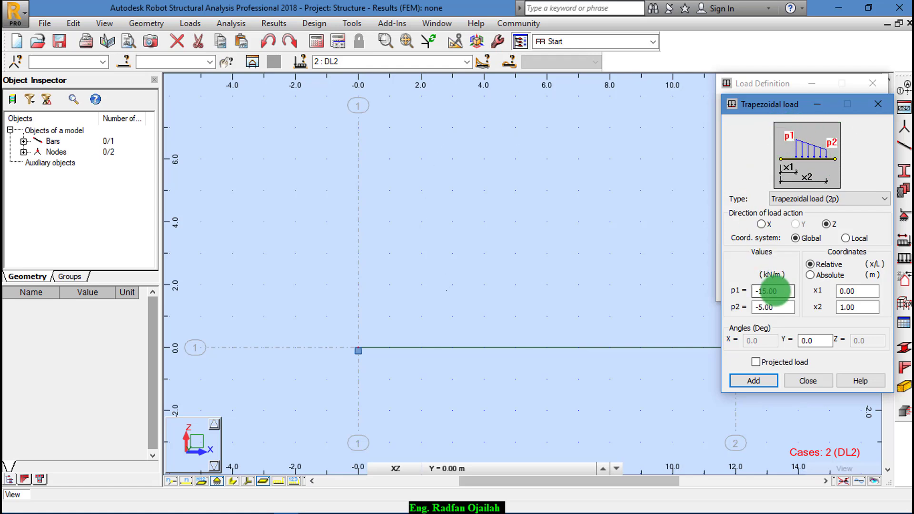
double_click(771, 291)
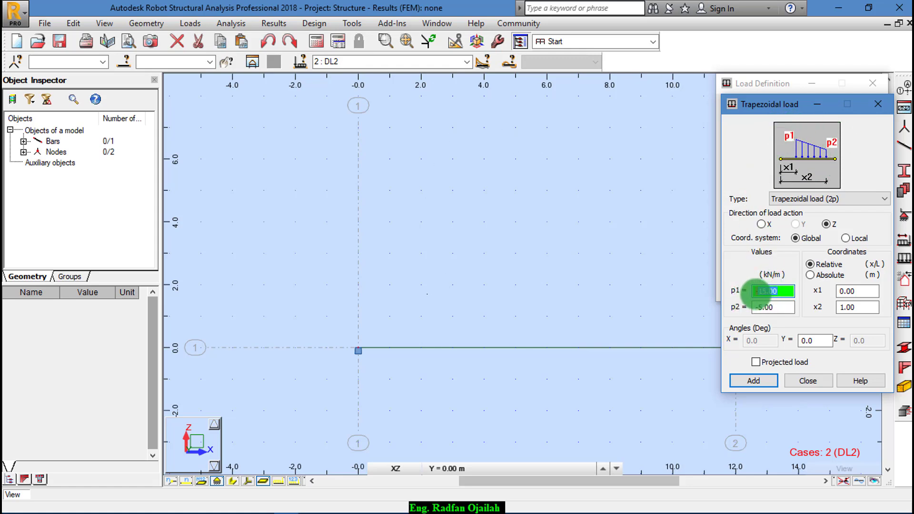
mouse_move(757, 290)
left_mouse_down()
mouse_move(778, 291)
mouse_move(766, 307)
mouse_move(803, 312)
mouse_move(843, 291)
mouse_move(878, 292)
left_mouse_up()
left_click(856, 307)
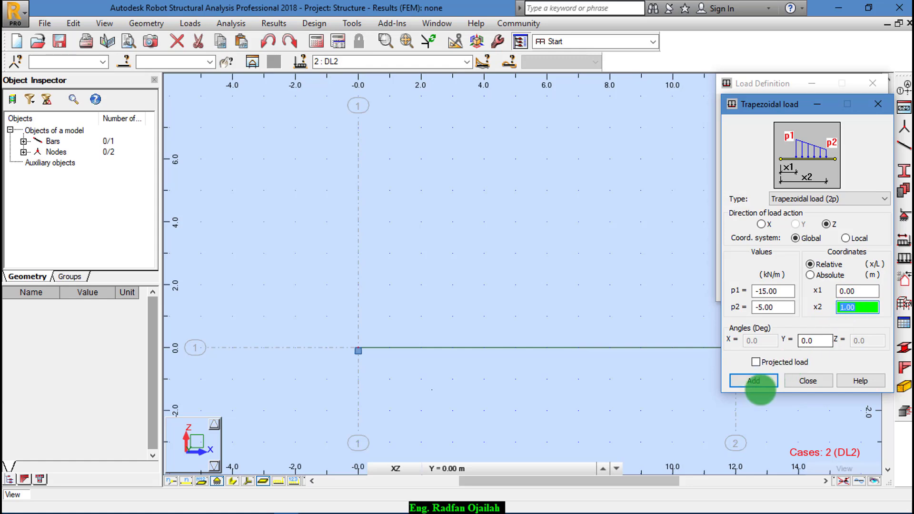
left_click(753, 381)
left_click(433, 347)
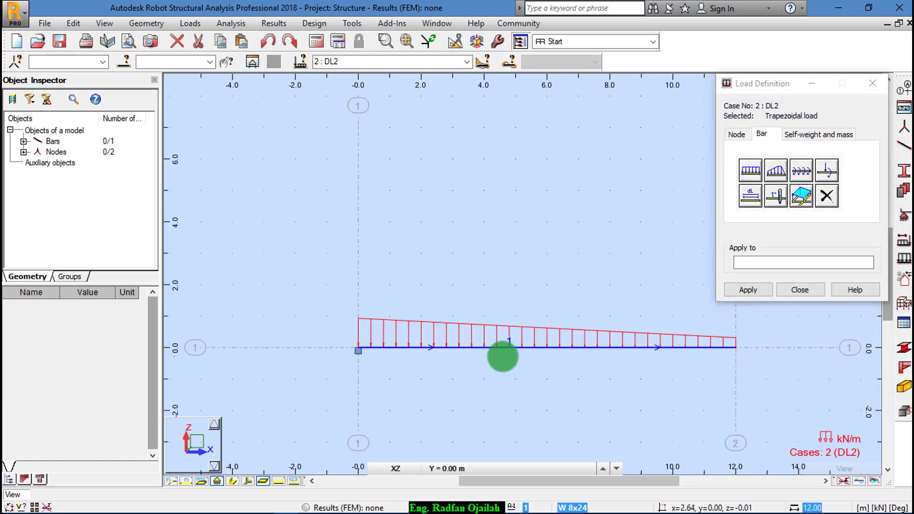
left_click(796, 289)
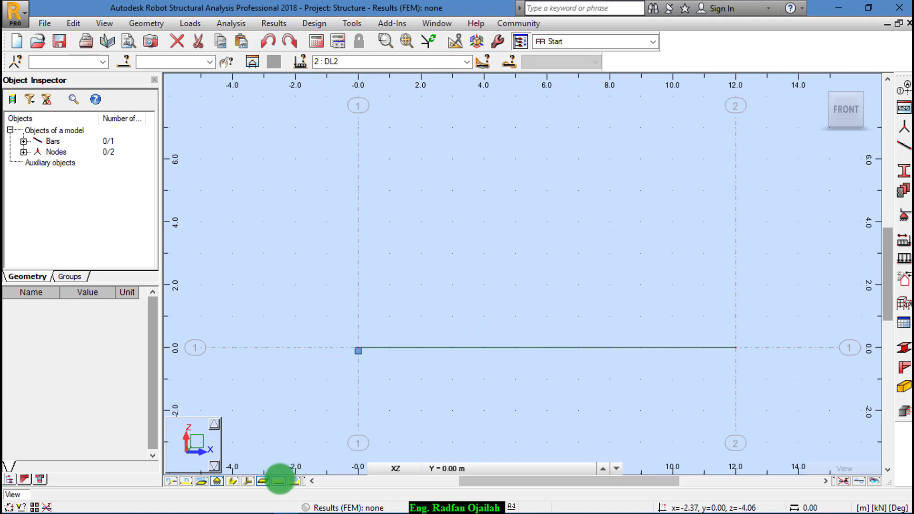
Step: Display the load symbols and load values on the beam for case DL2
left_click(277, 481)
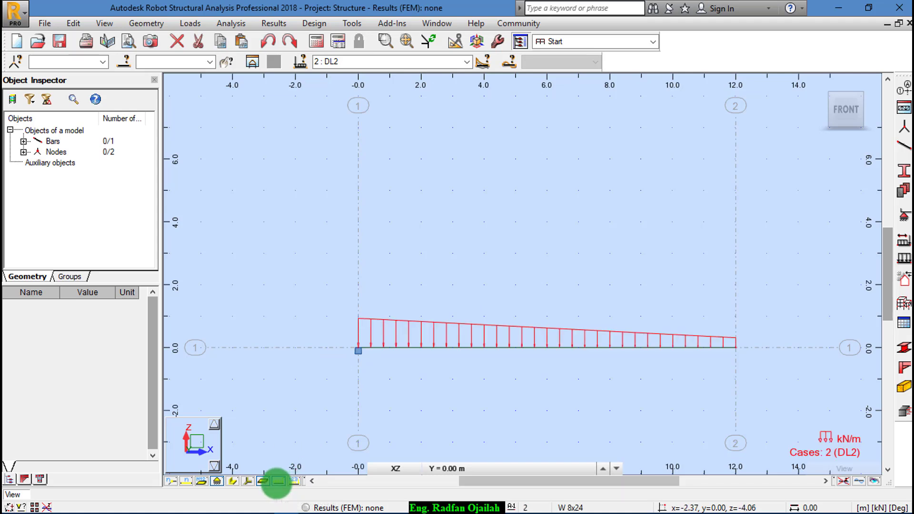
left_click(295, 481)
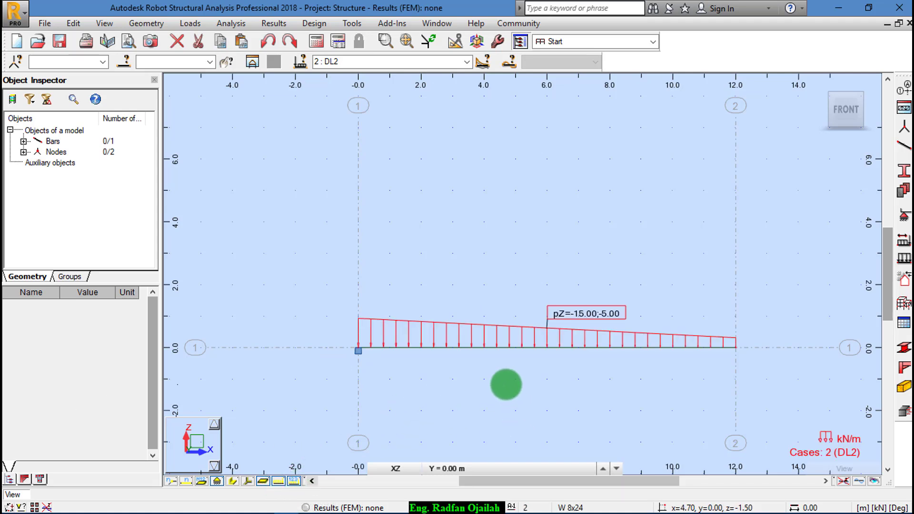
scroll(497, 353, "up", 1)
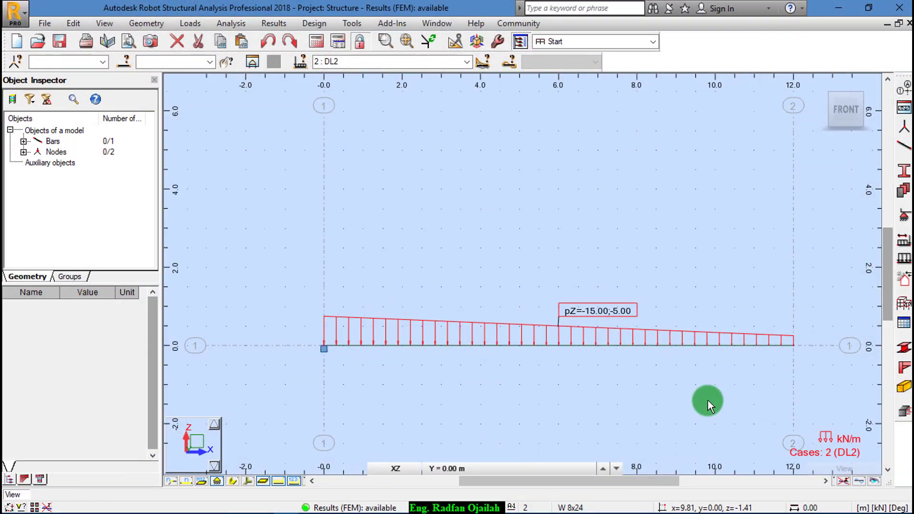
Step: Review the self-weight and trapezoidal load entries in the load table and return to the model view
left_click(190, 26)
left_click(211, 101)
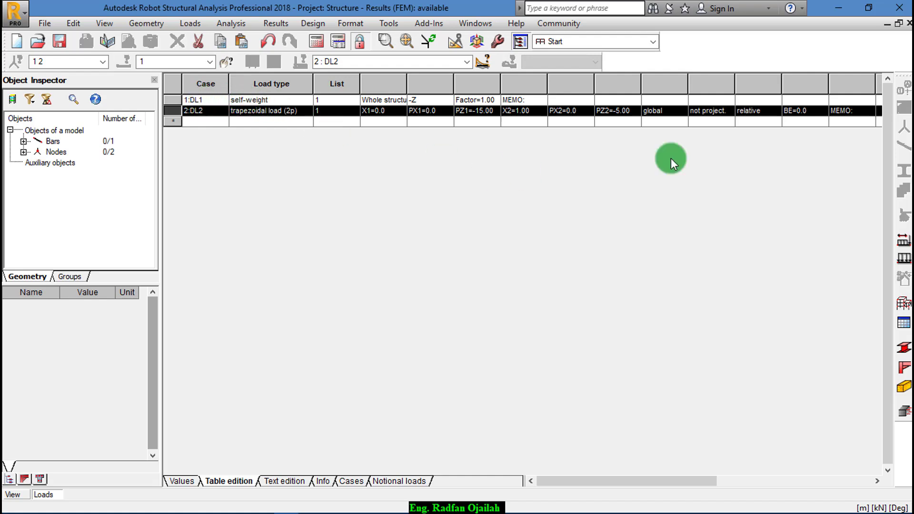
left_click(644, 133)
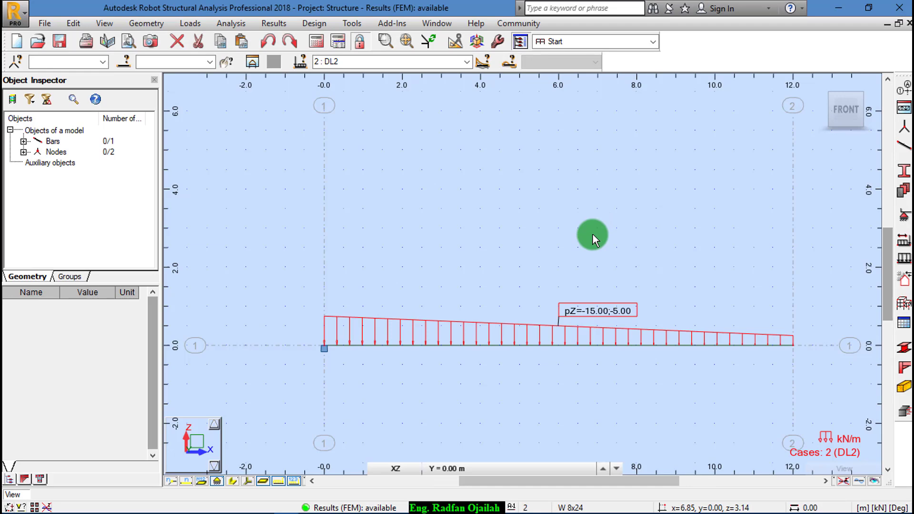
Step: Run the structural calculations for the beam
left_click(310, 43)
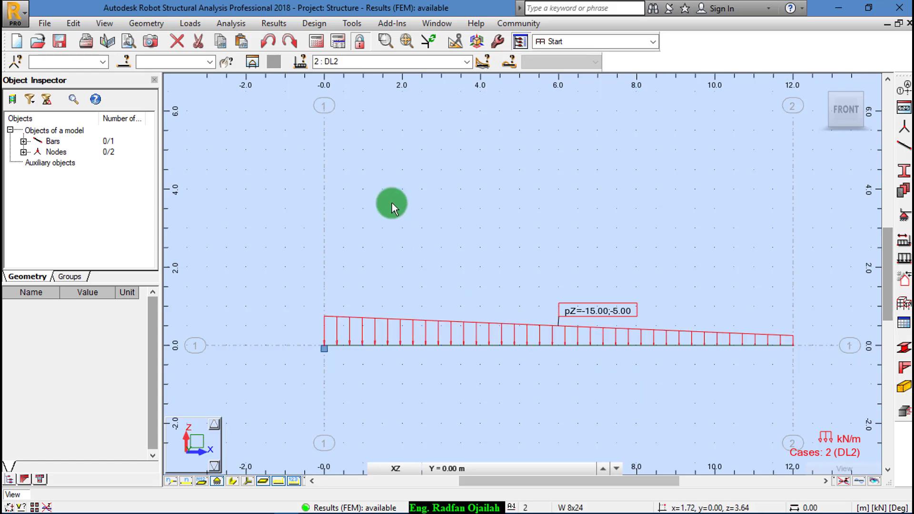
Step: Open the reactions table and examine the support reactions at node 1 for cases DL1 and DL2
left_click(280, 21)
left_click(295, 101)
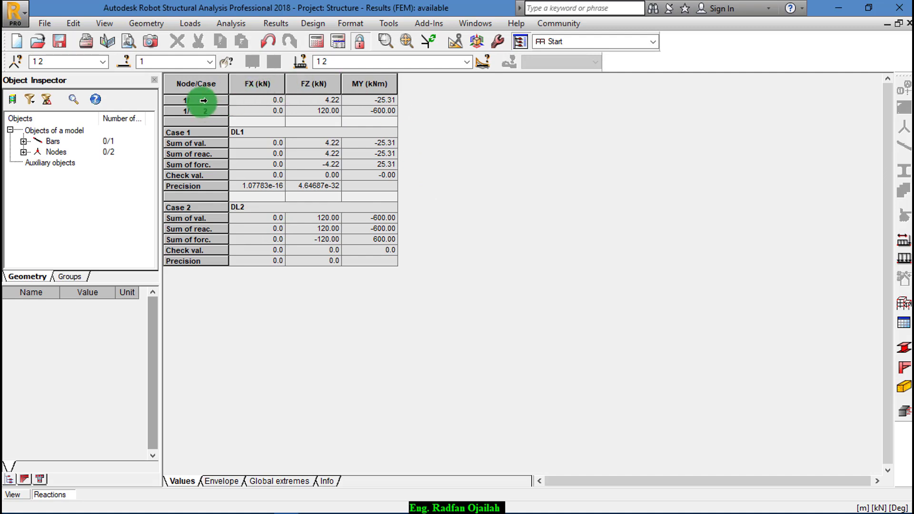
left_click(204, 100)
left_click(204, 100)
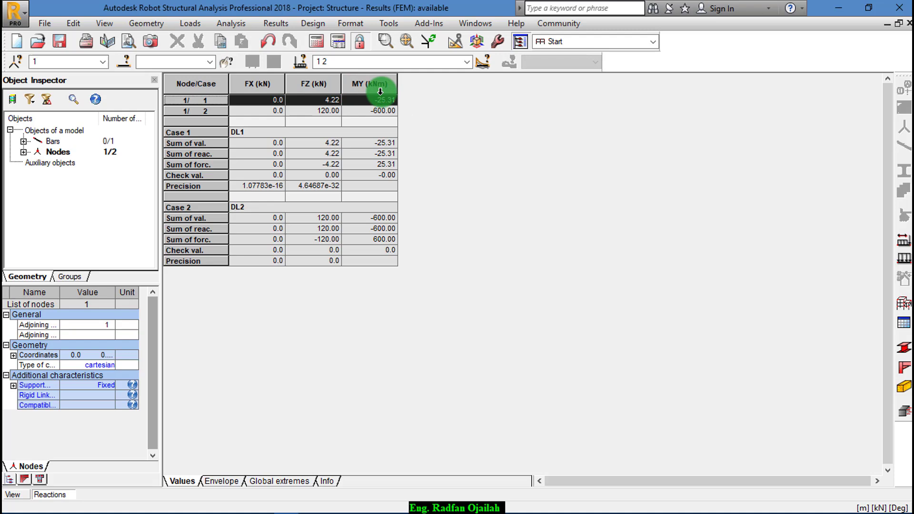
left_click(200, 111)
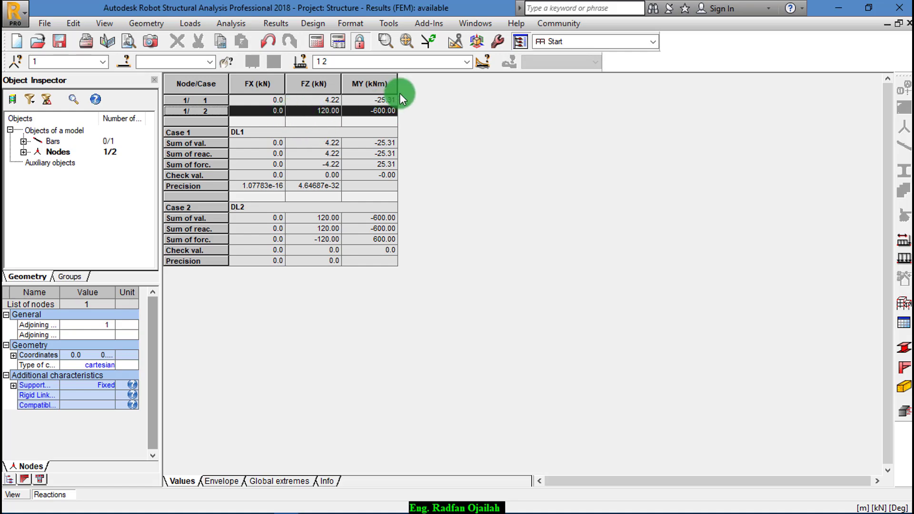
Step: Limit the reactions table to case DL2 and return to the model view with nothing selected
left_click(467, 61)
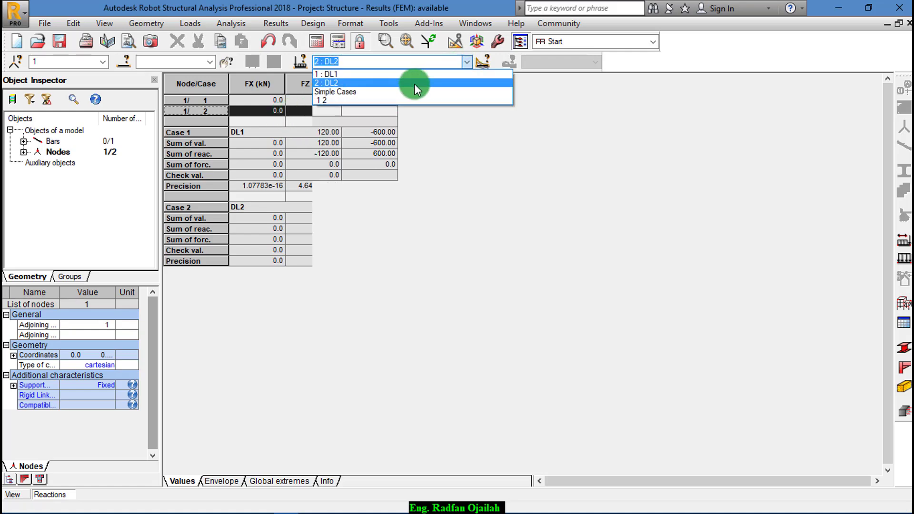
left_click(414, 83)
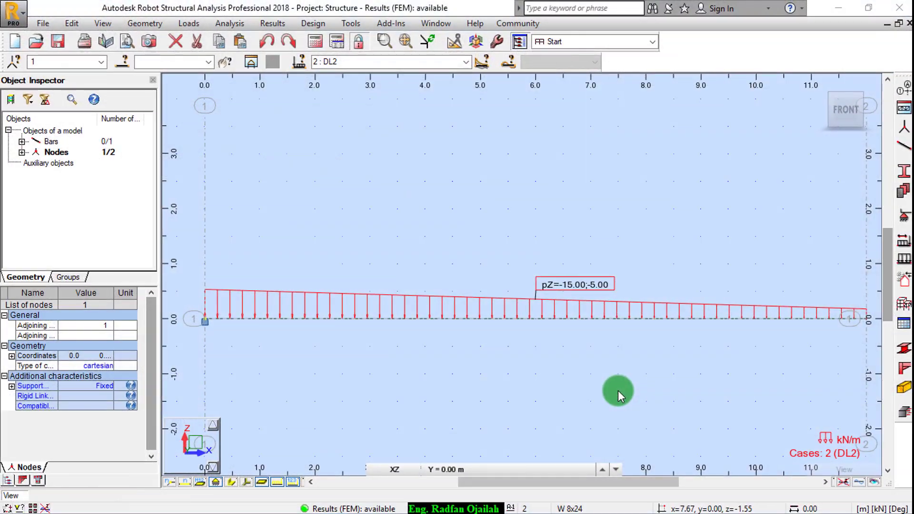
left_click(618, 390)
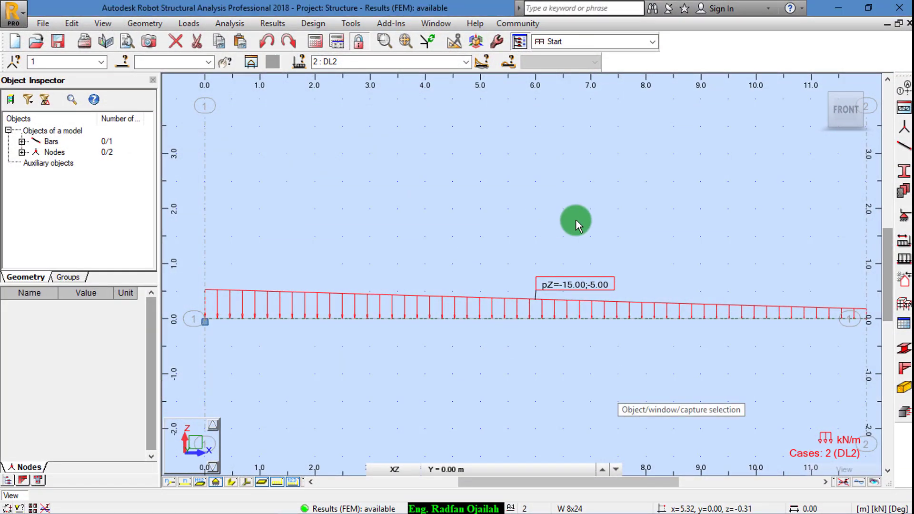
Step: Display the FZ and MY support reactions on the model, with diagrams for linear supports and descriptions enabled
left_click(270, 23)
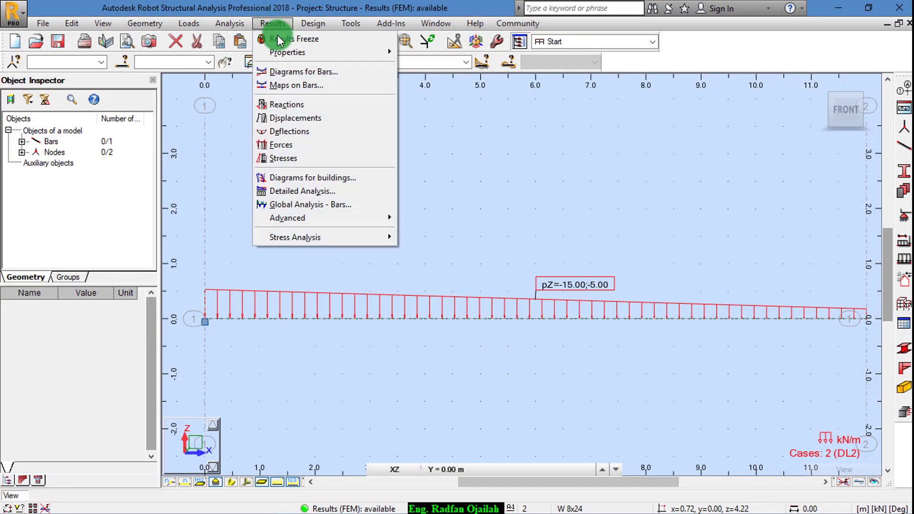
left_click(290, 72)
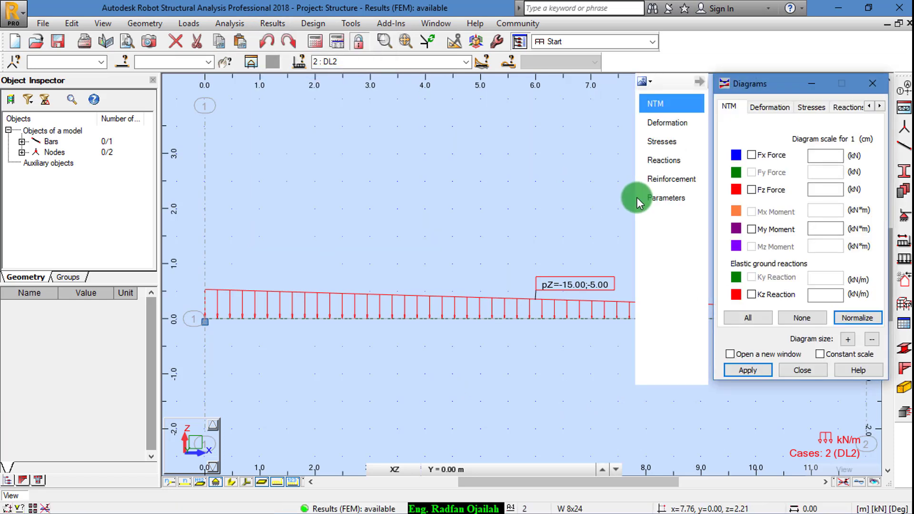
left_click(834, 109)
left_click(765, 210)
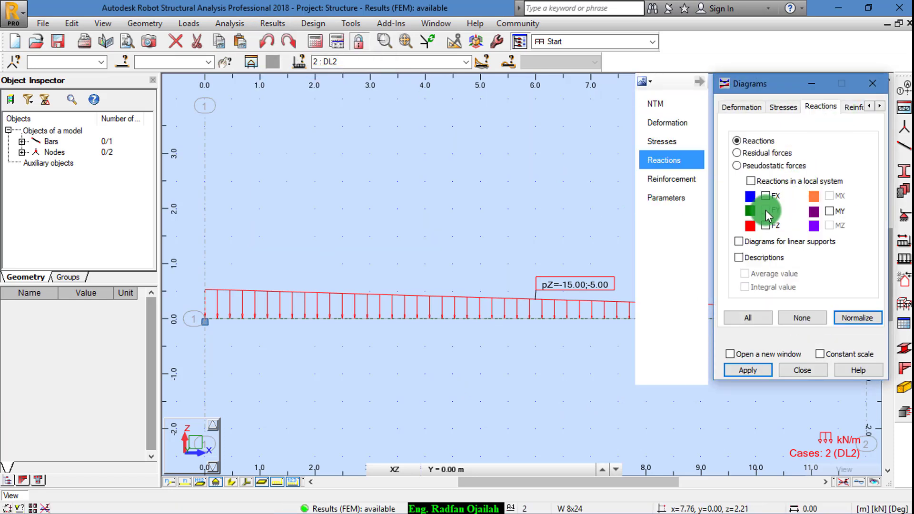
left_click(765, 225)
left_click(828, 211)
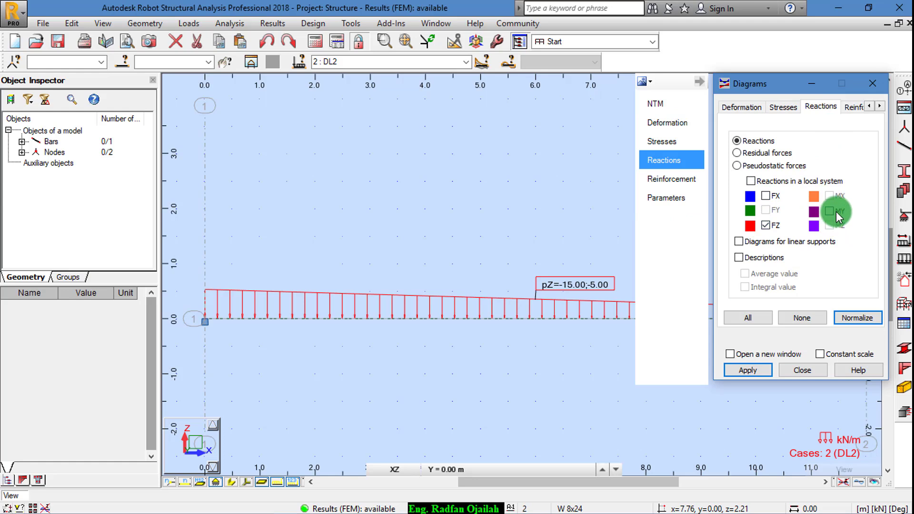
left_click(738, 242)
left_click(738, 258)
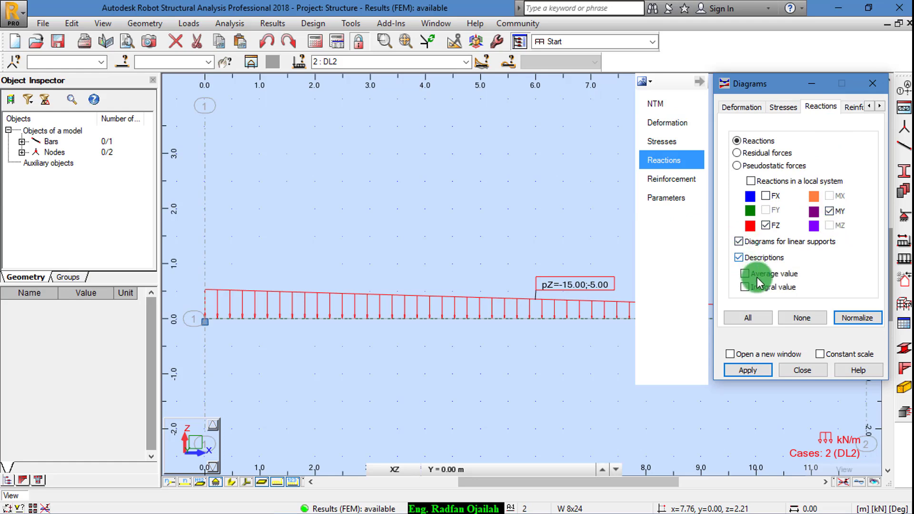
left_click(753, 291)
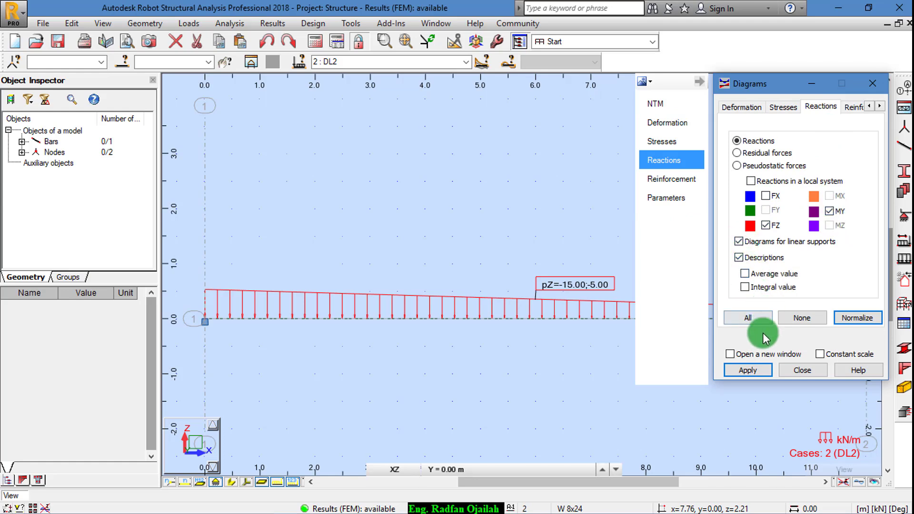
left_click(756, 370)
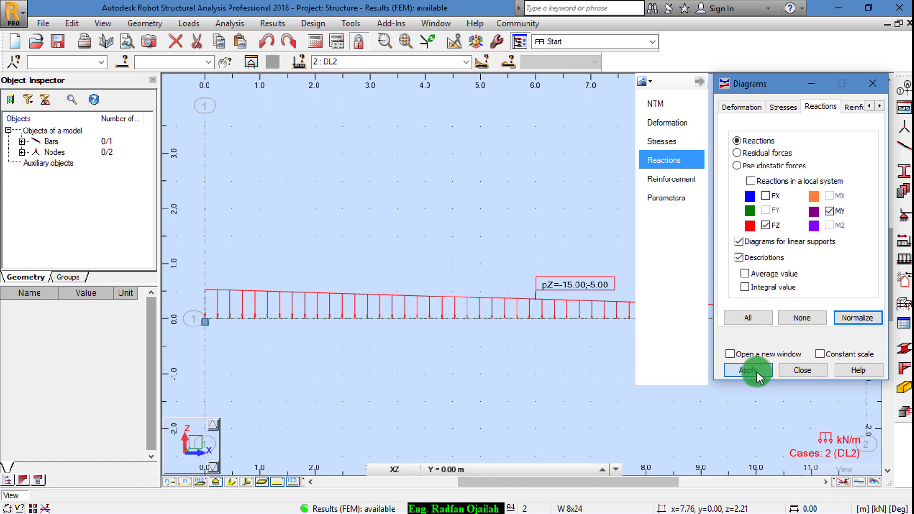
left_click(804, 370)
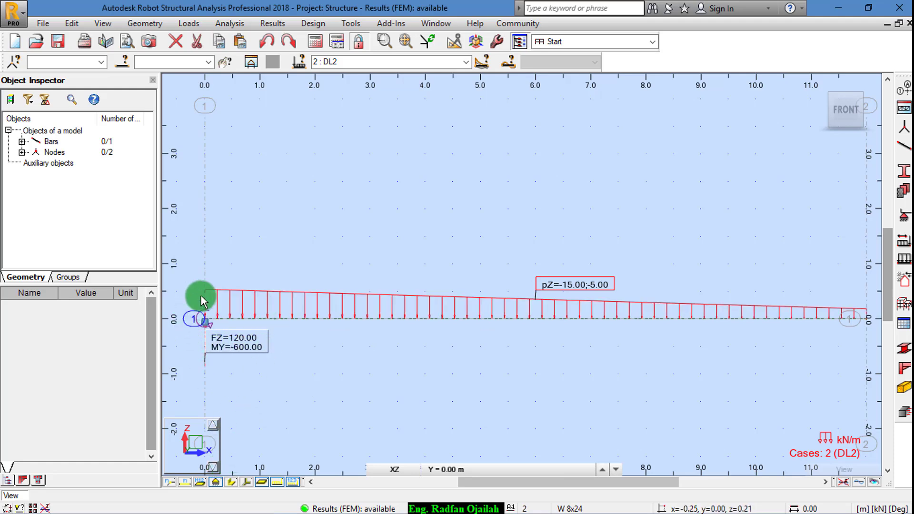
Step: Switch to the Hibbeler textbook PDF in the browser and check the Example 2.9 answers for the vertical reaction and moment at A
mouse_move(190, 505)
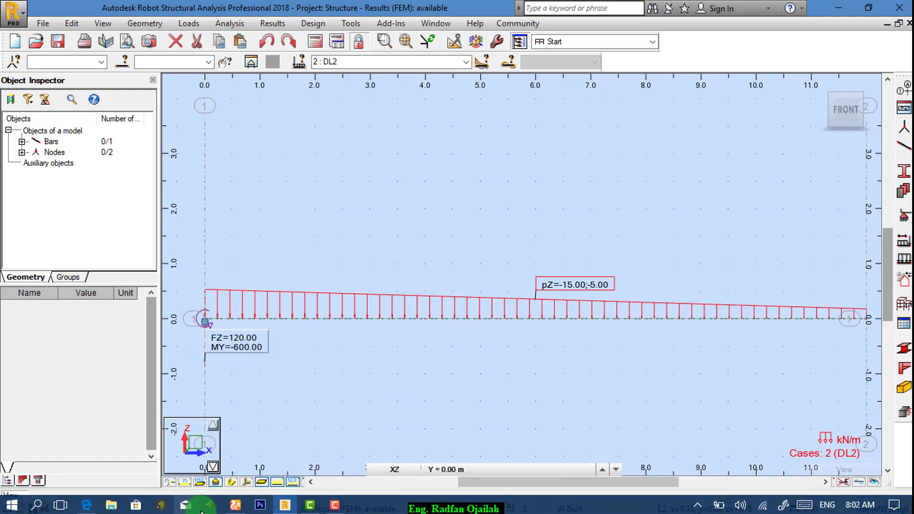
left_click(96, 449)
scroll(281, 333, "down", 2)
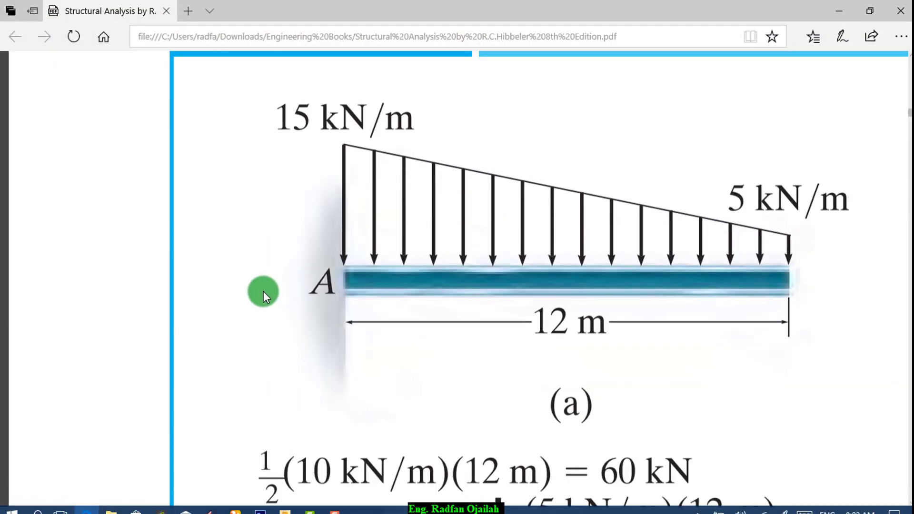
scroll(290, 328, "down", 3, "ctrl")
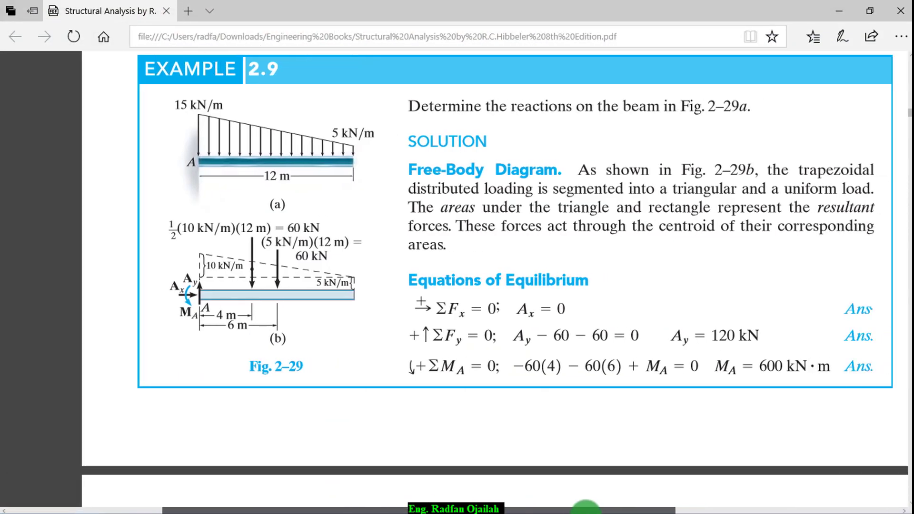
scroll(738, 384, "up", 2, "ctrl")
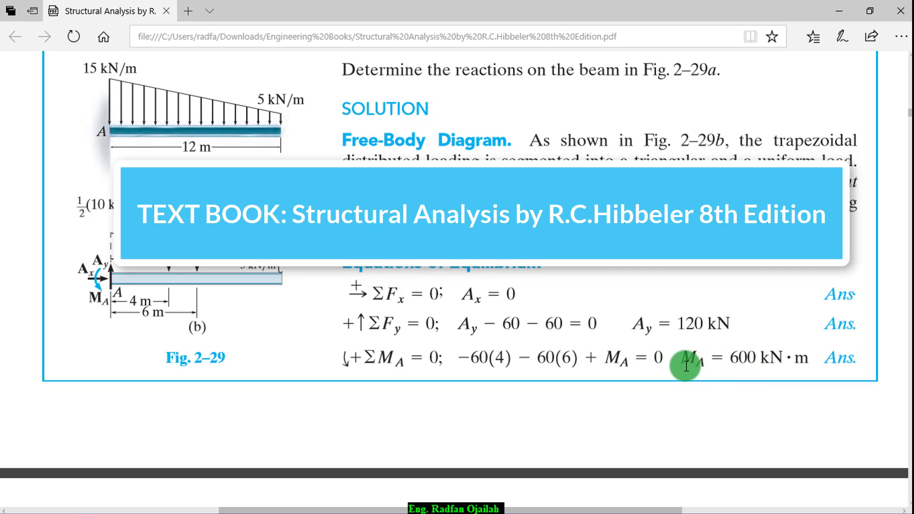
left_click_drag(684, 363, 765, 361)
left_click(657, 318)
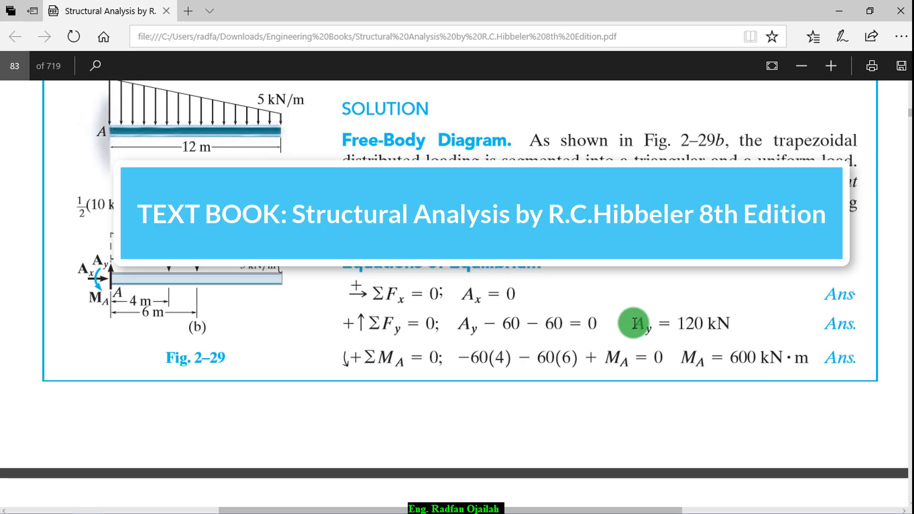